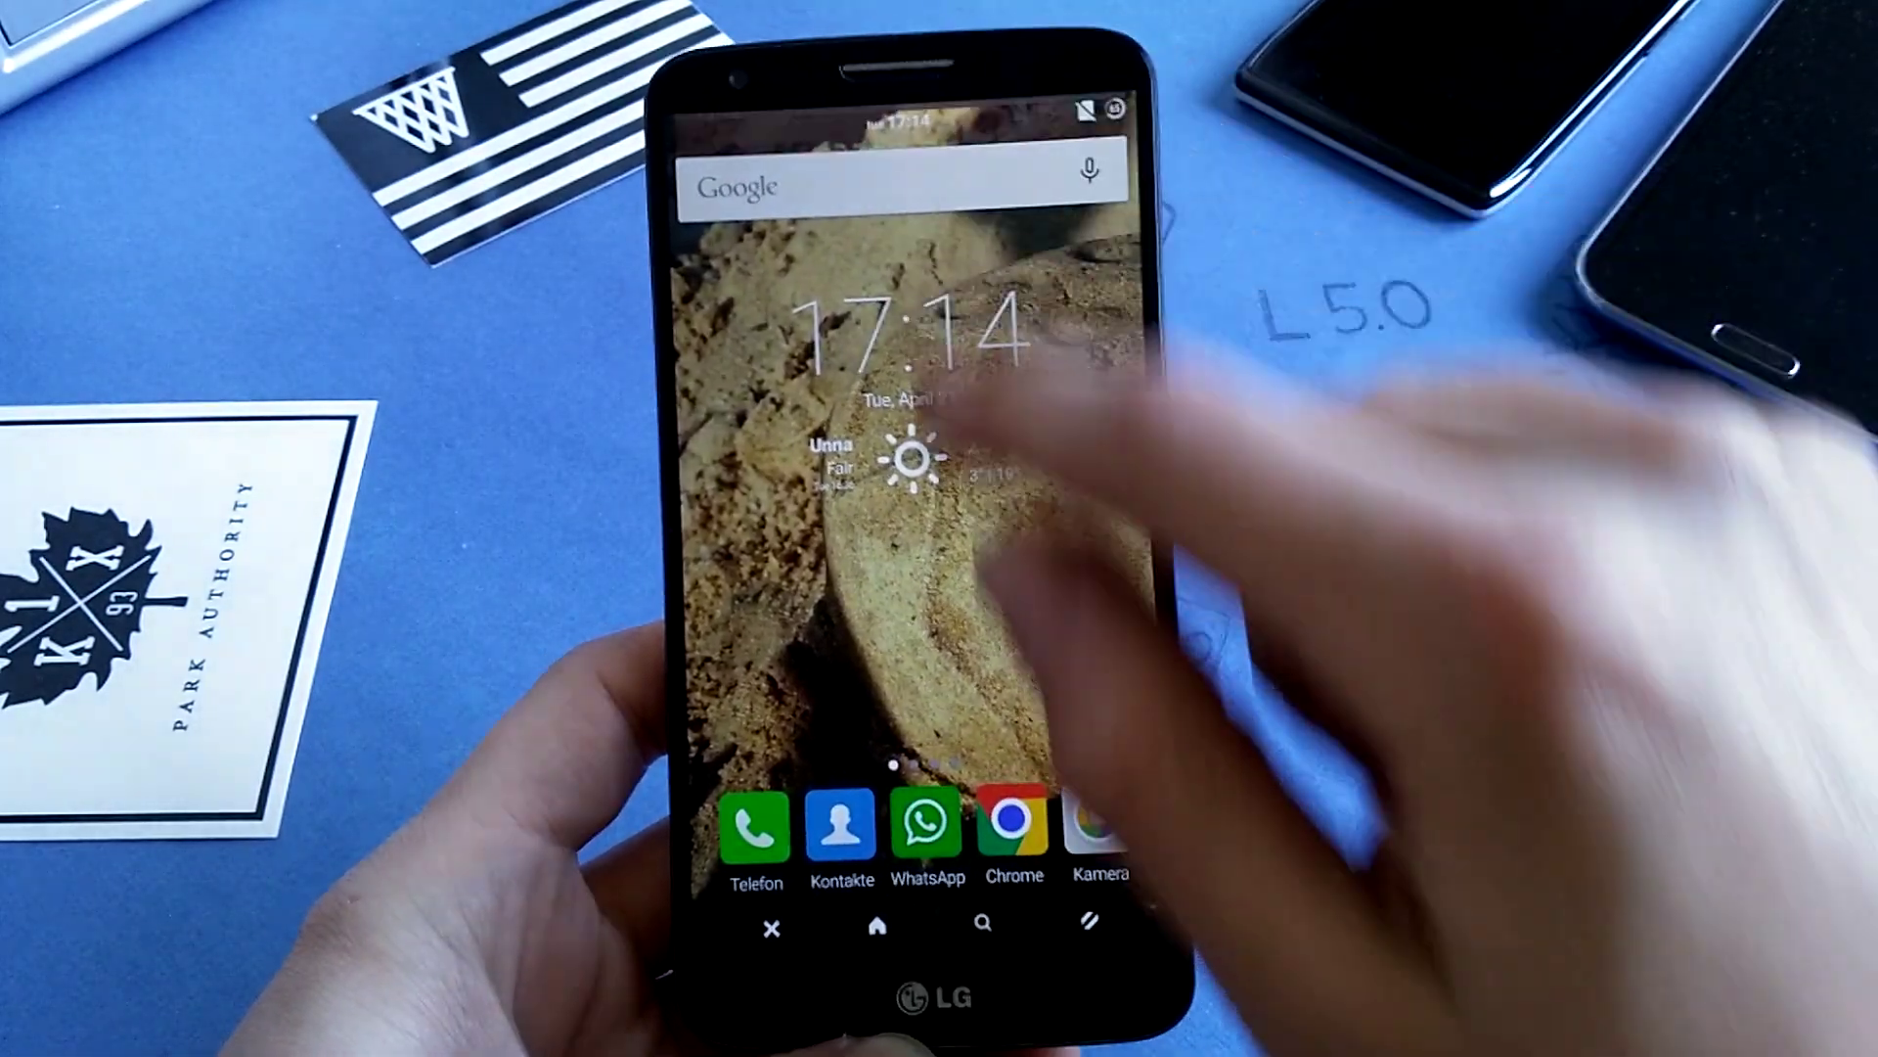
Step: Pull down the quick settings panel and go to the full phone Settings
mouse_move(909, 111)
left_mouse_down()
mouse_move(939, 588)
mouse_move(1028, 440)
left_mouse_up()
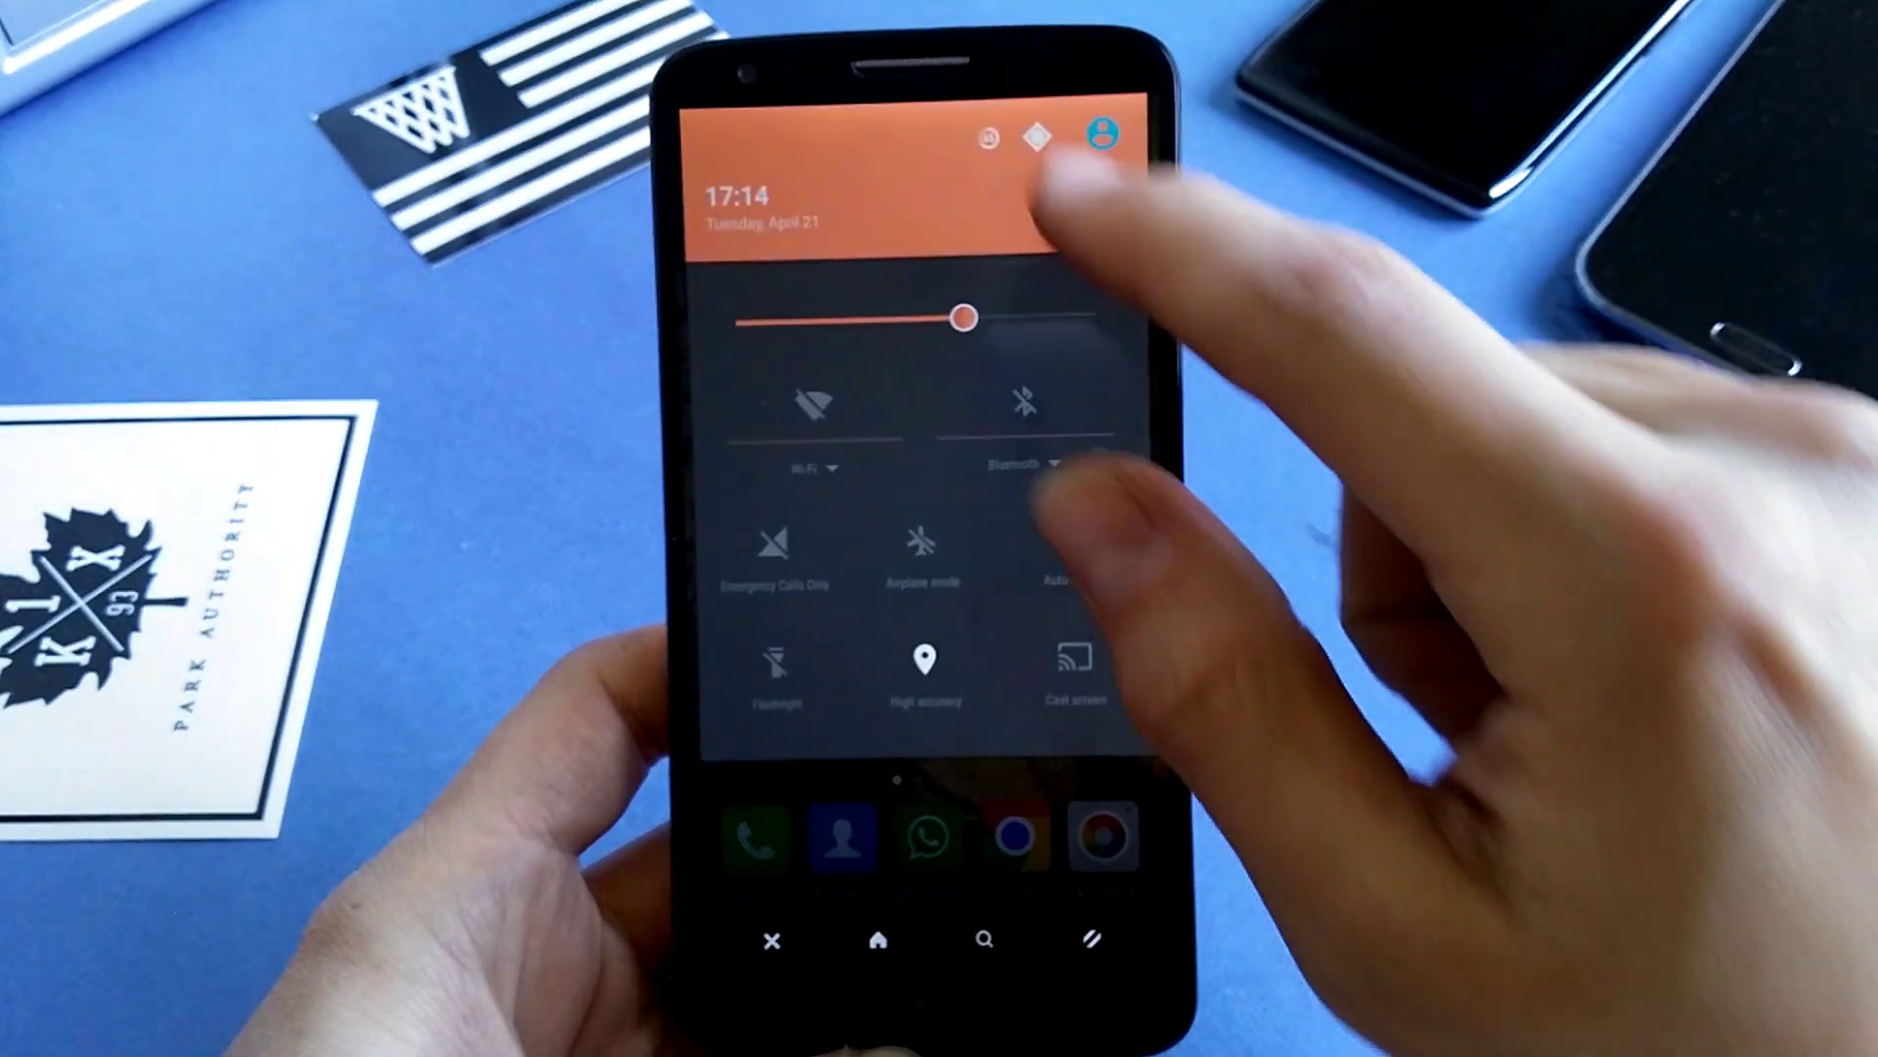
left_click(1102, 134)
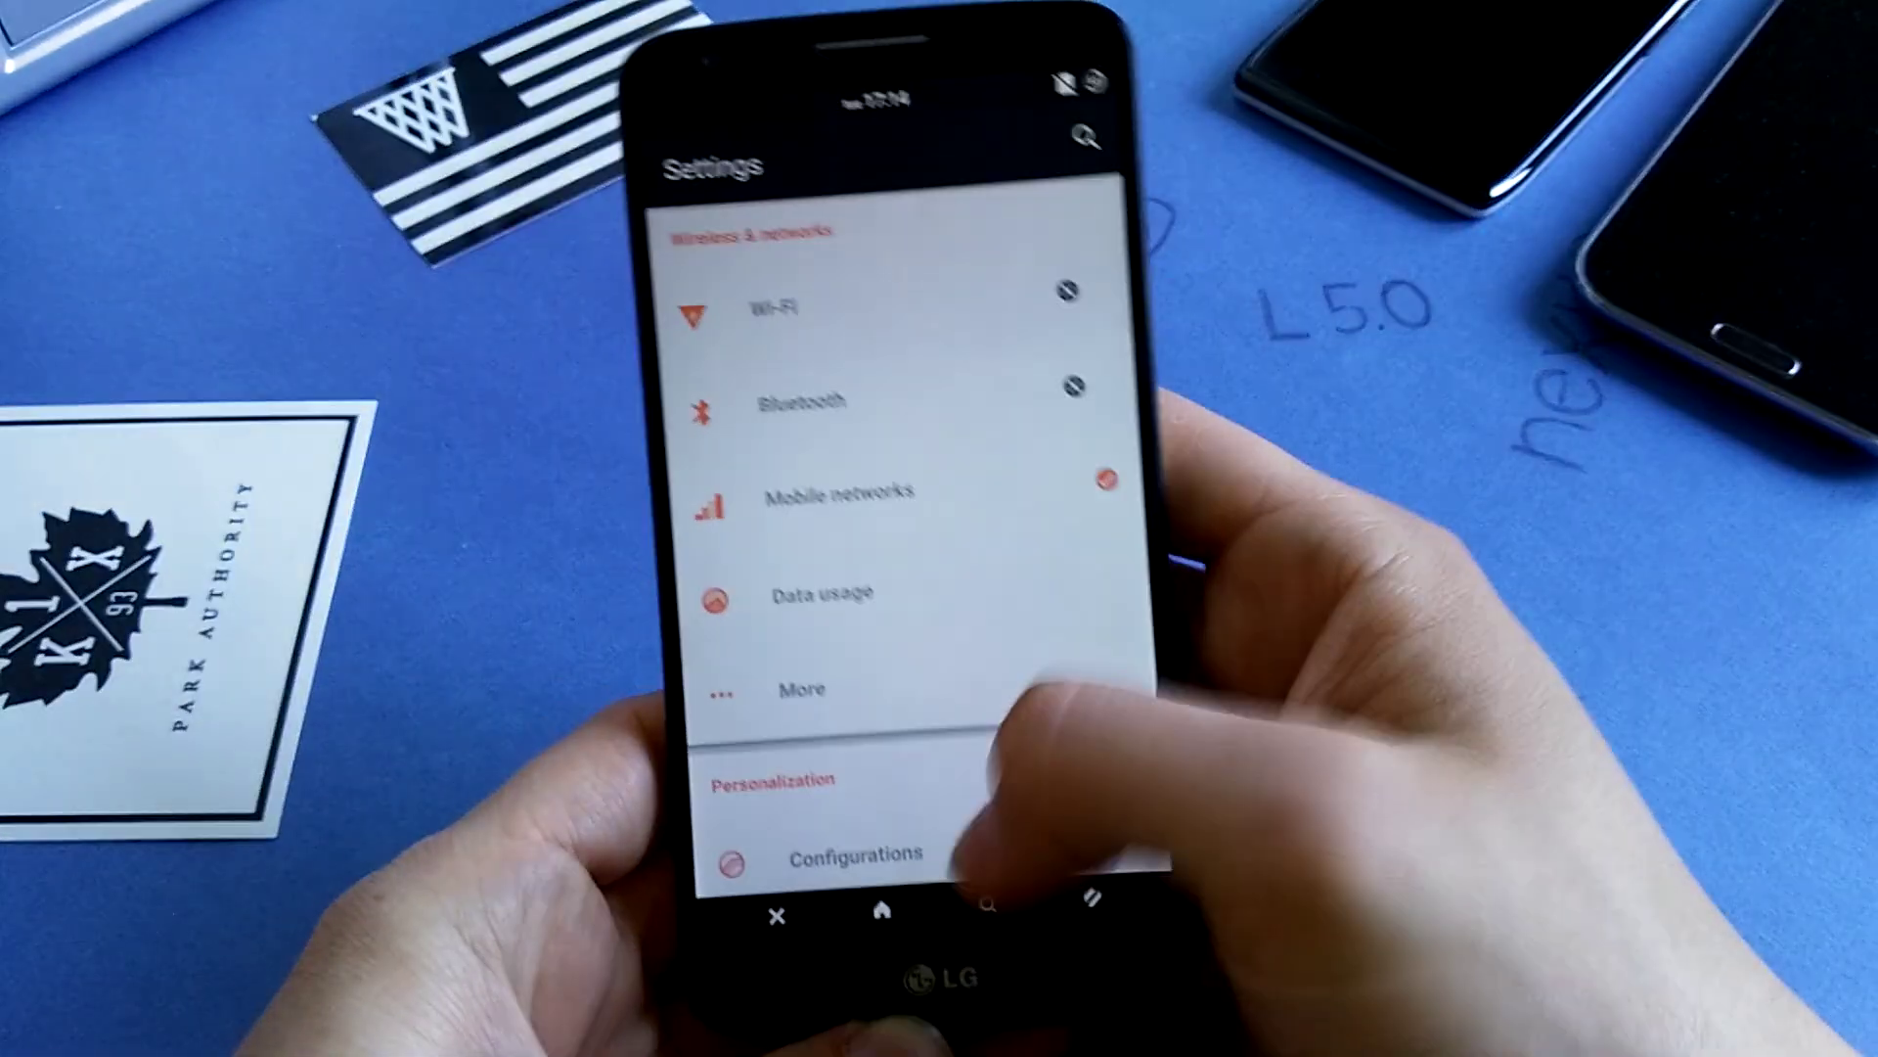
Step: Check About phone for Android 5.1 and the Resurrection Remix build, then return to Settings
left_click_drag(953, 822, 1028, 689)
left_click(830, 830)
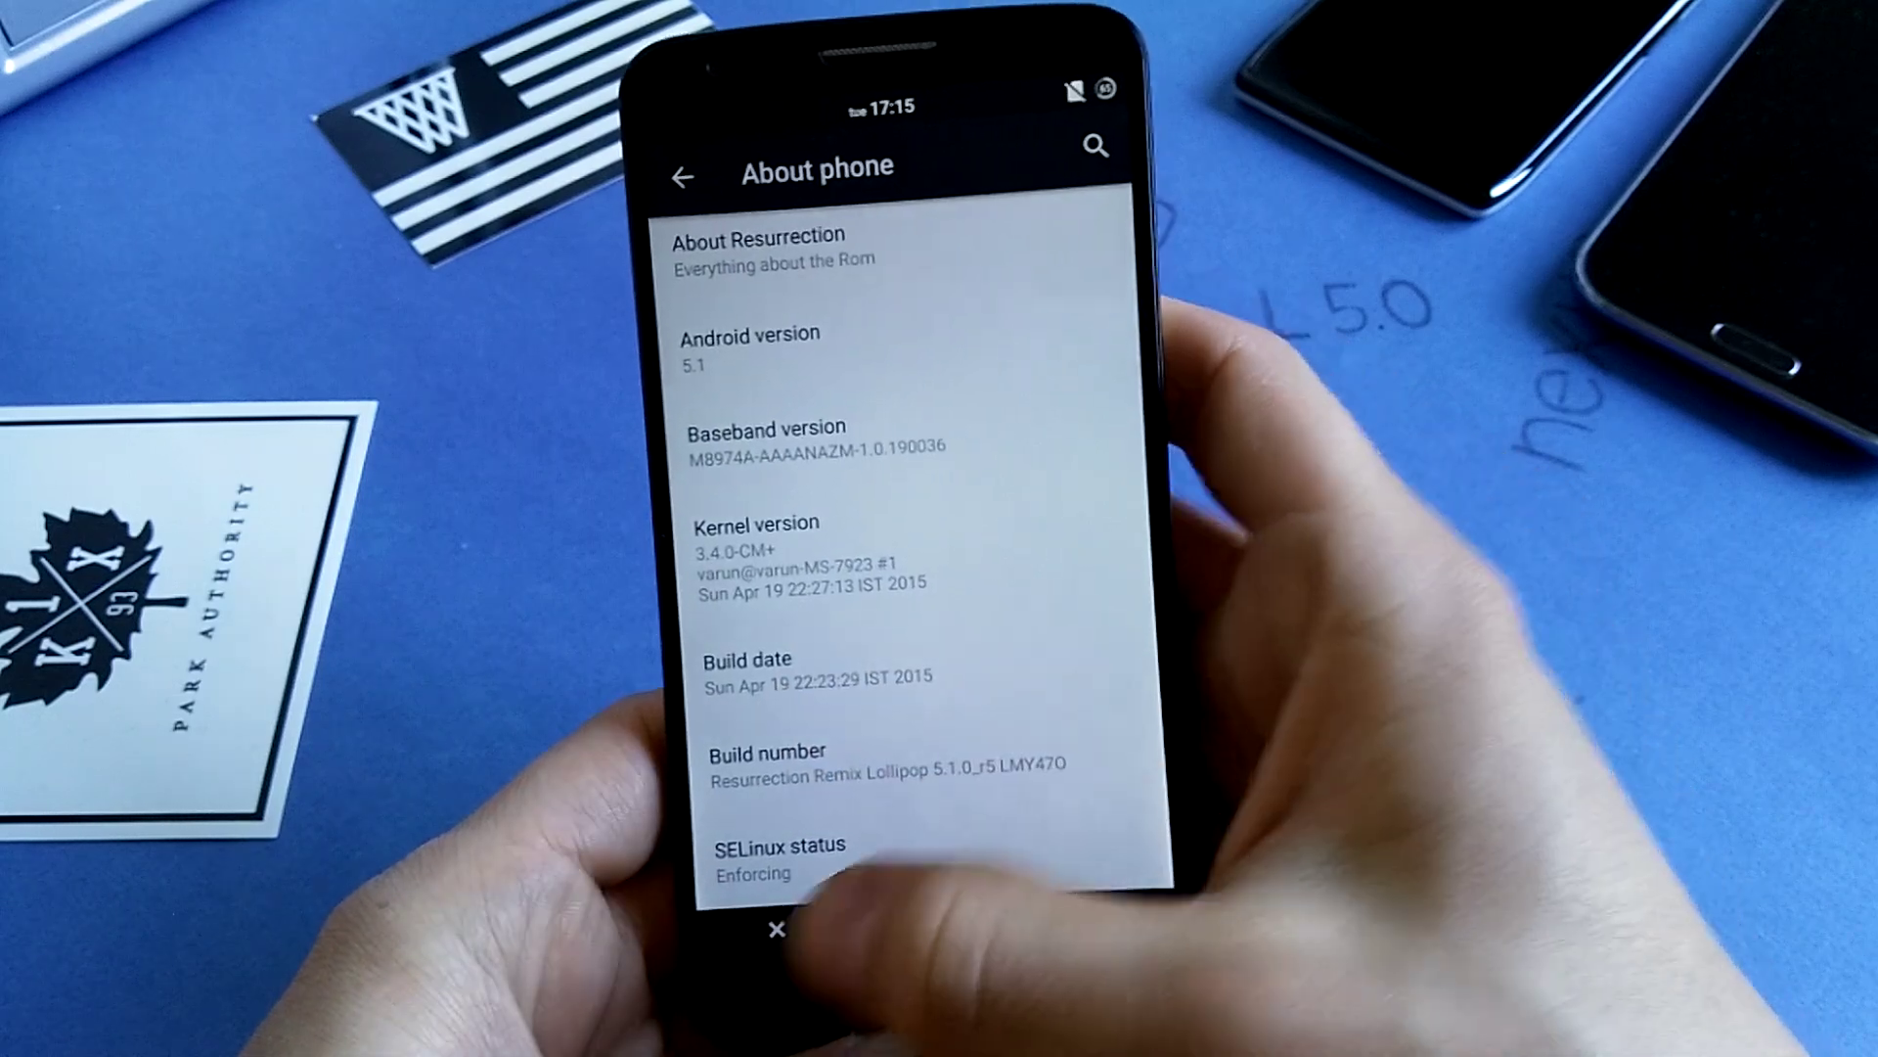
key("Escape")
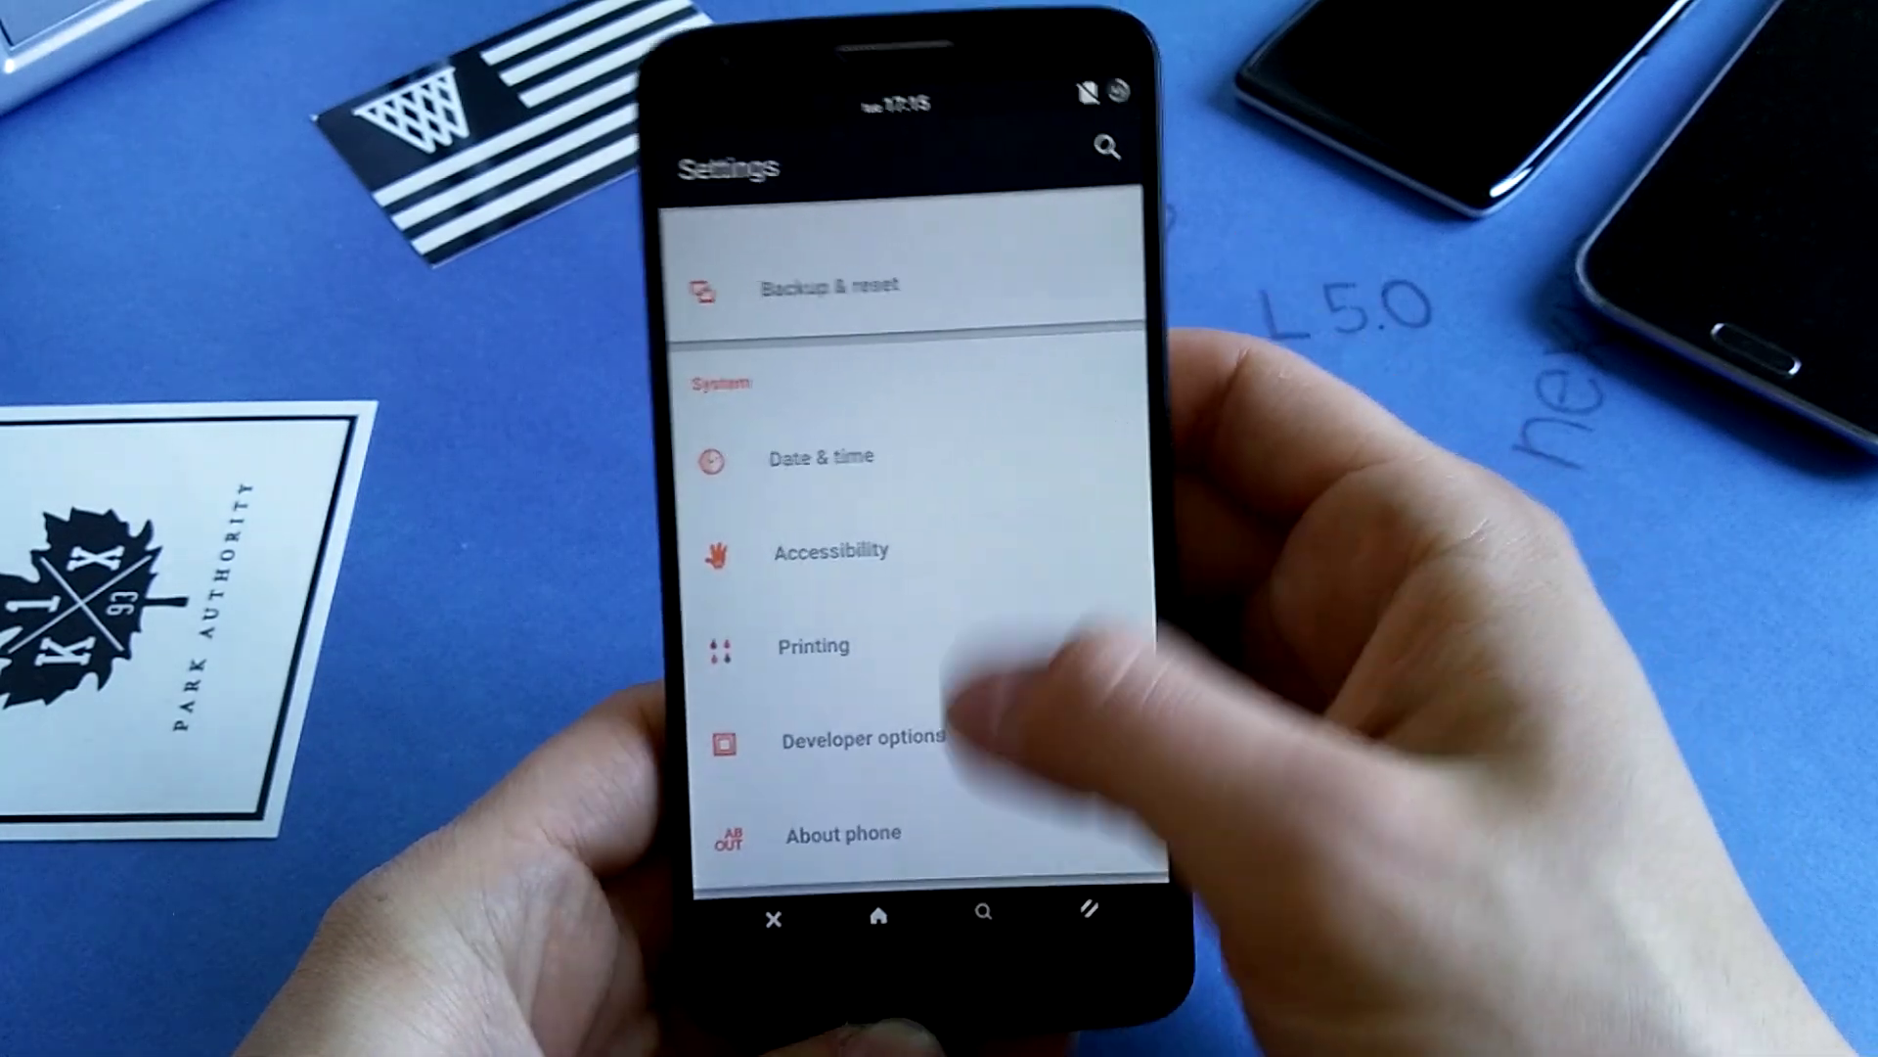
scroll(910, 588, "up", 5)
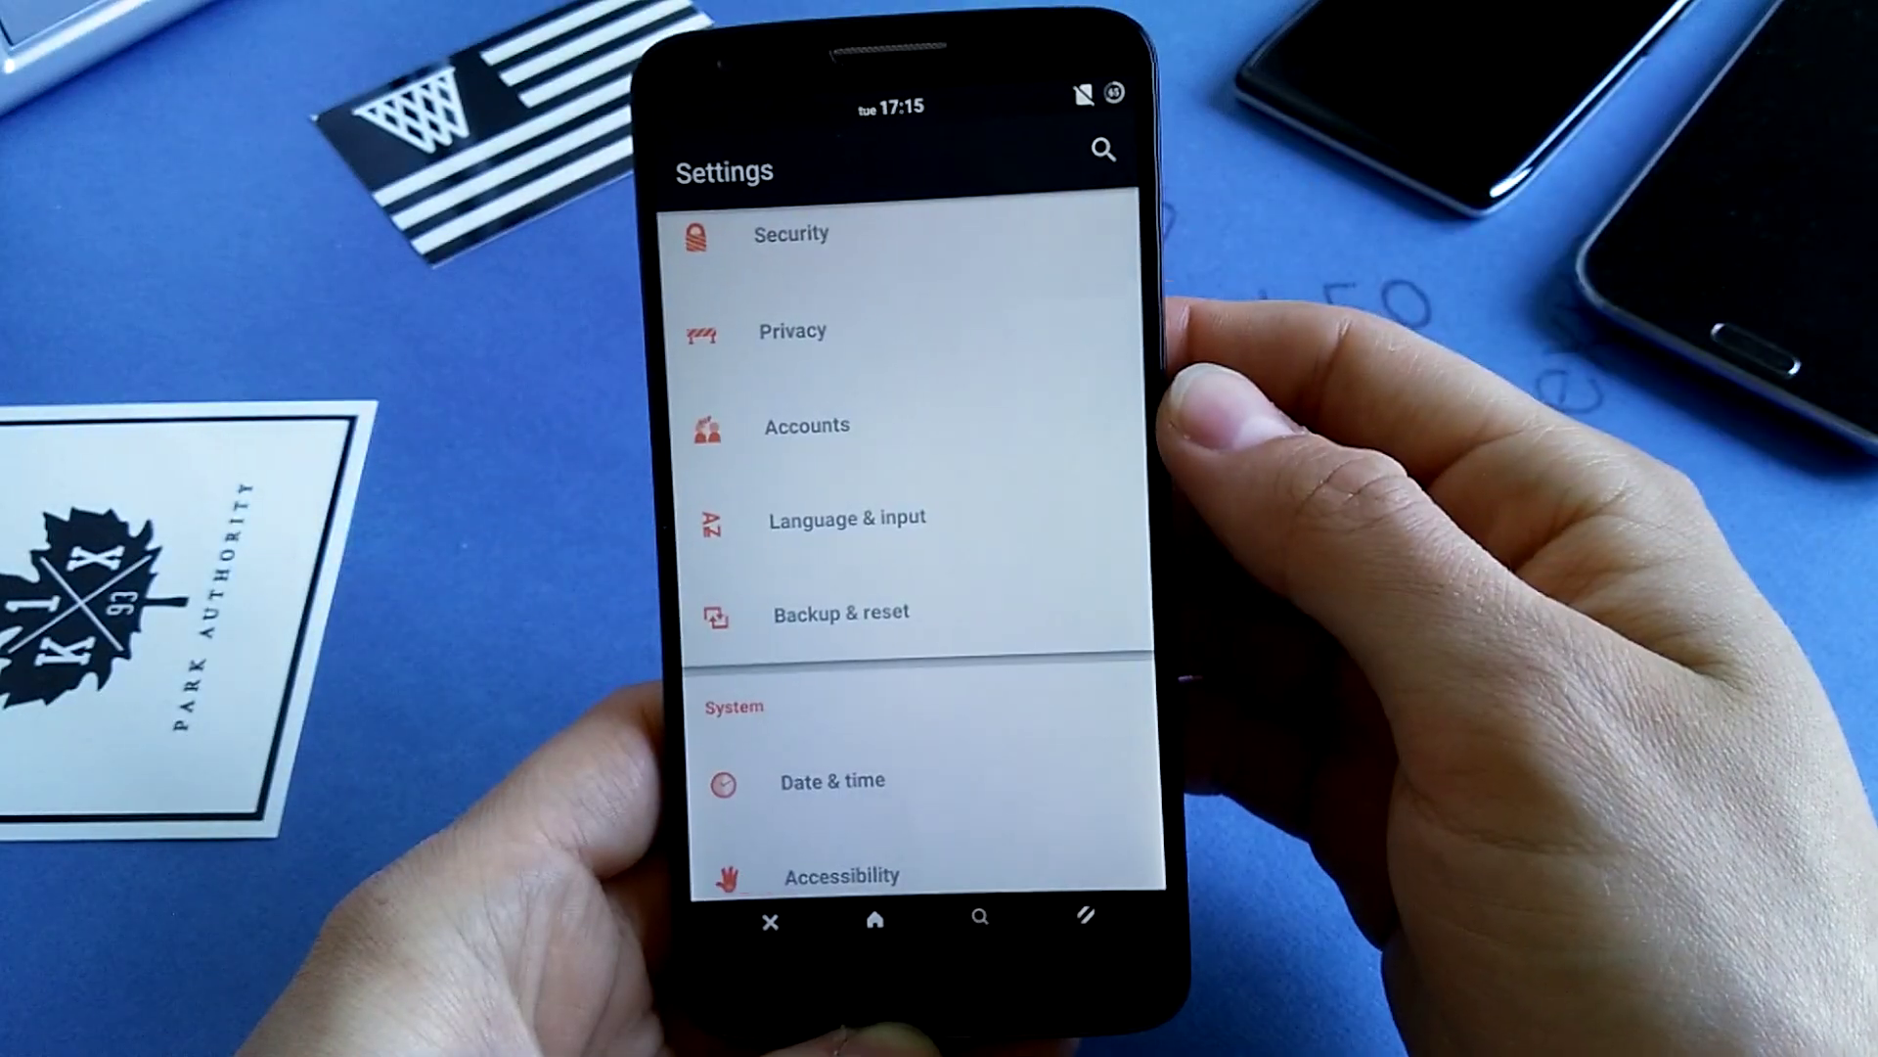
scroll(897, 514, "up", 2)
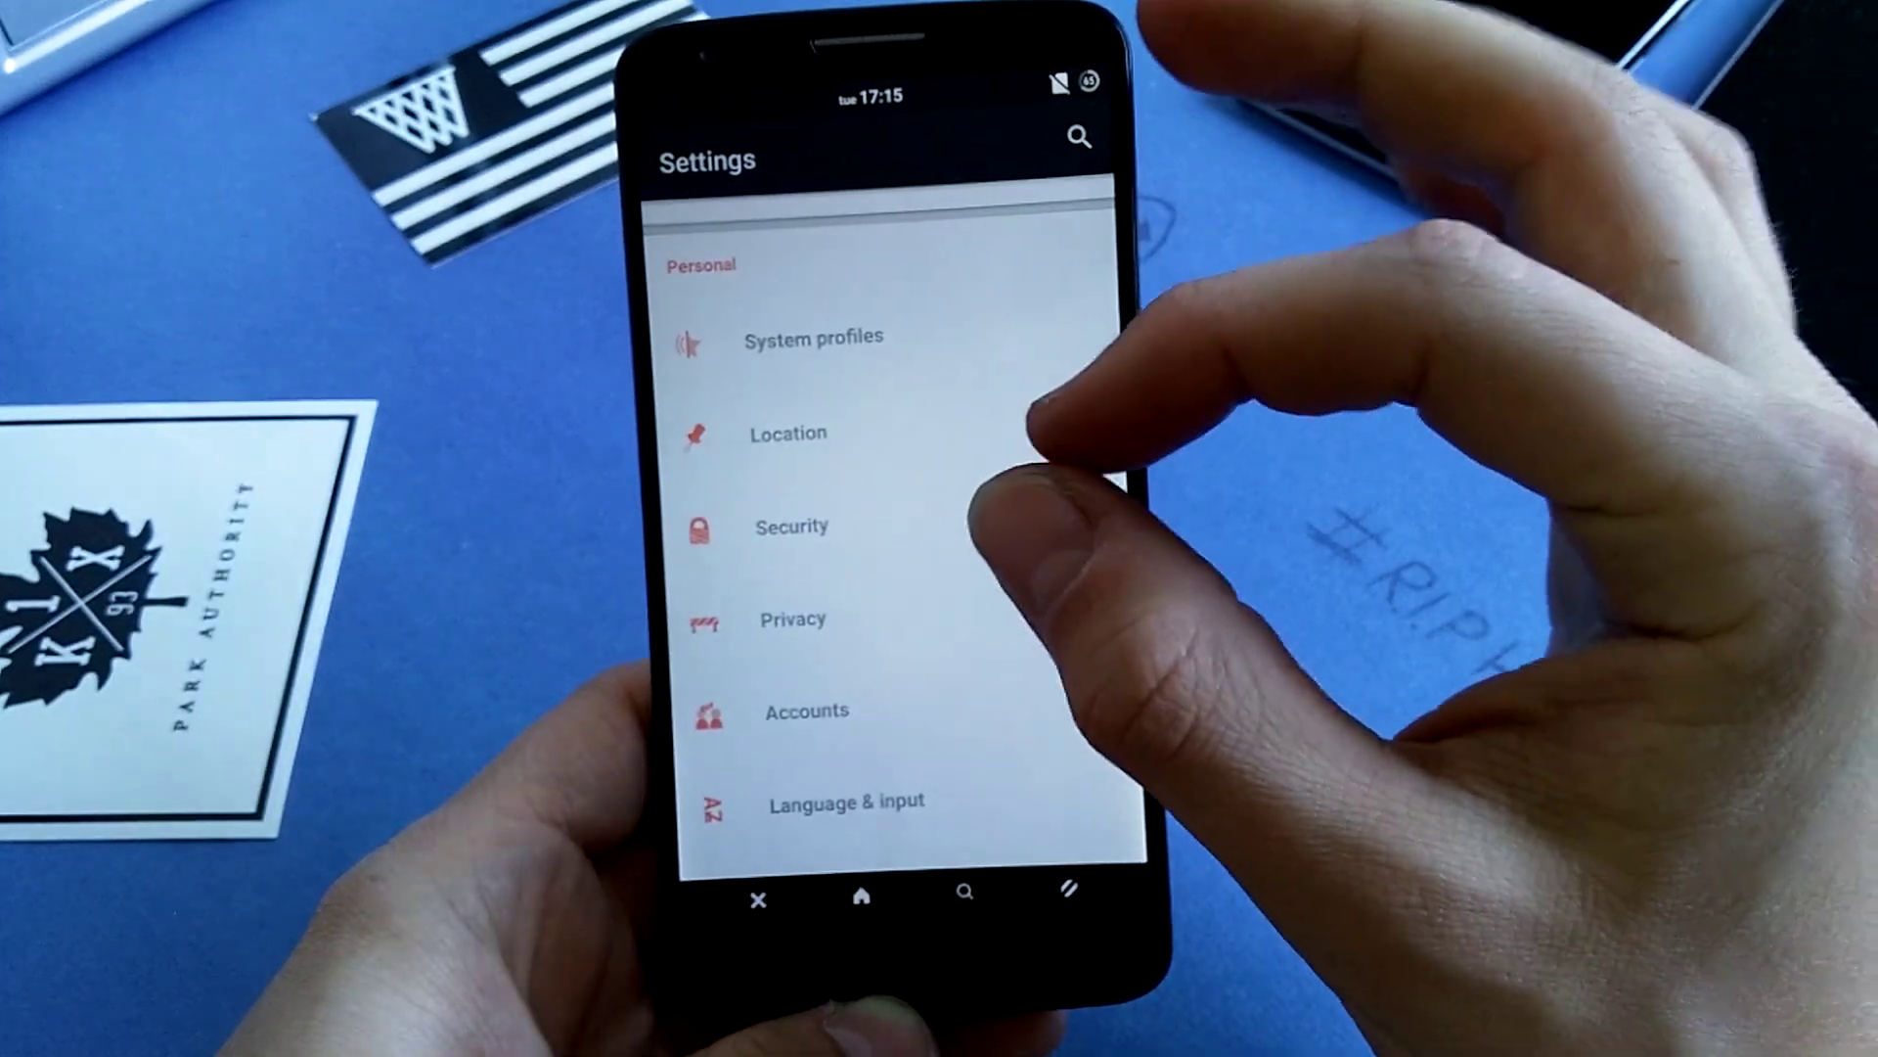
scroll(881, 514, "up", 3)
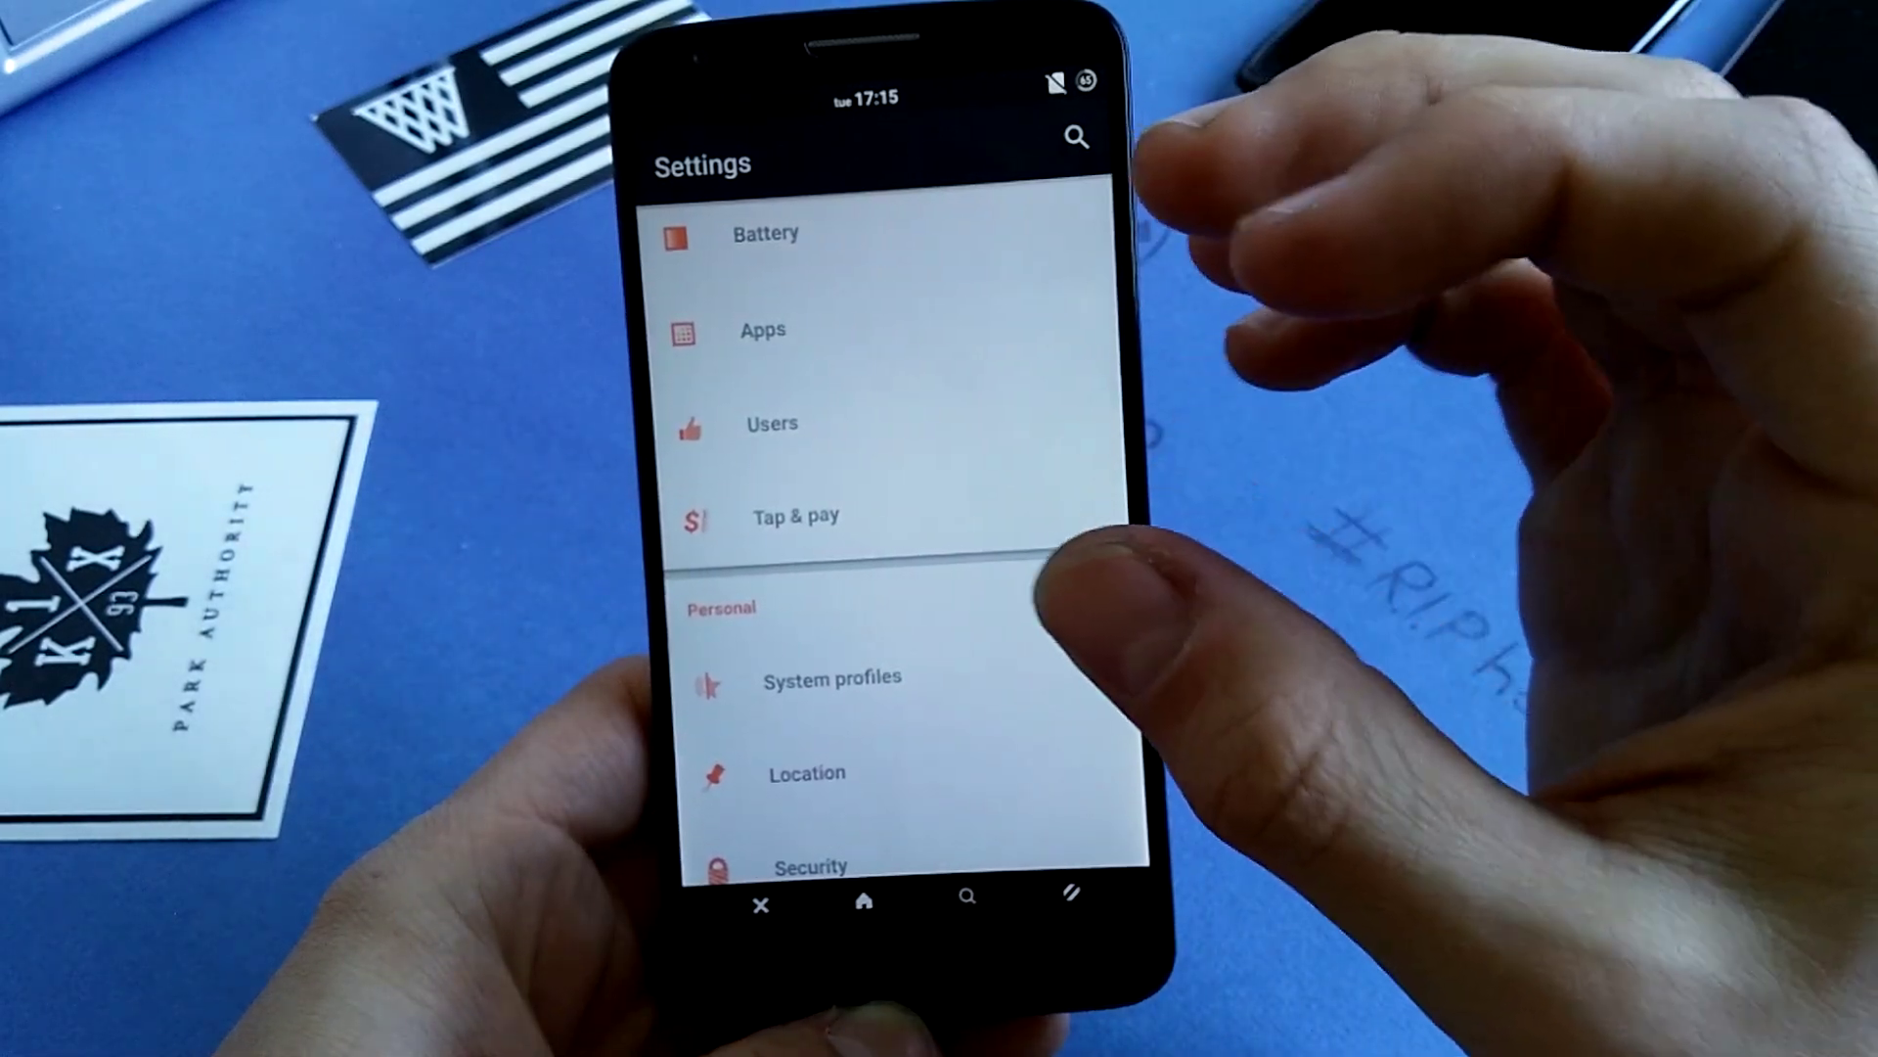
scroll(892, 528, "up", 3)
scroll(895, 528, "up", 5)
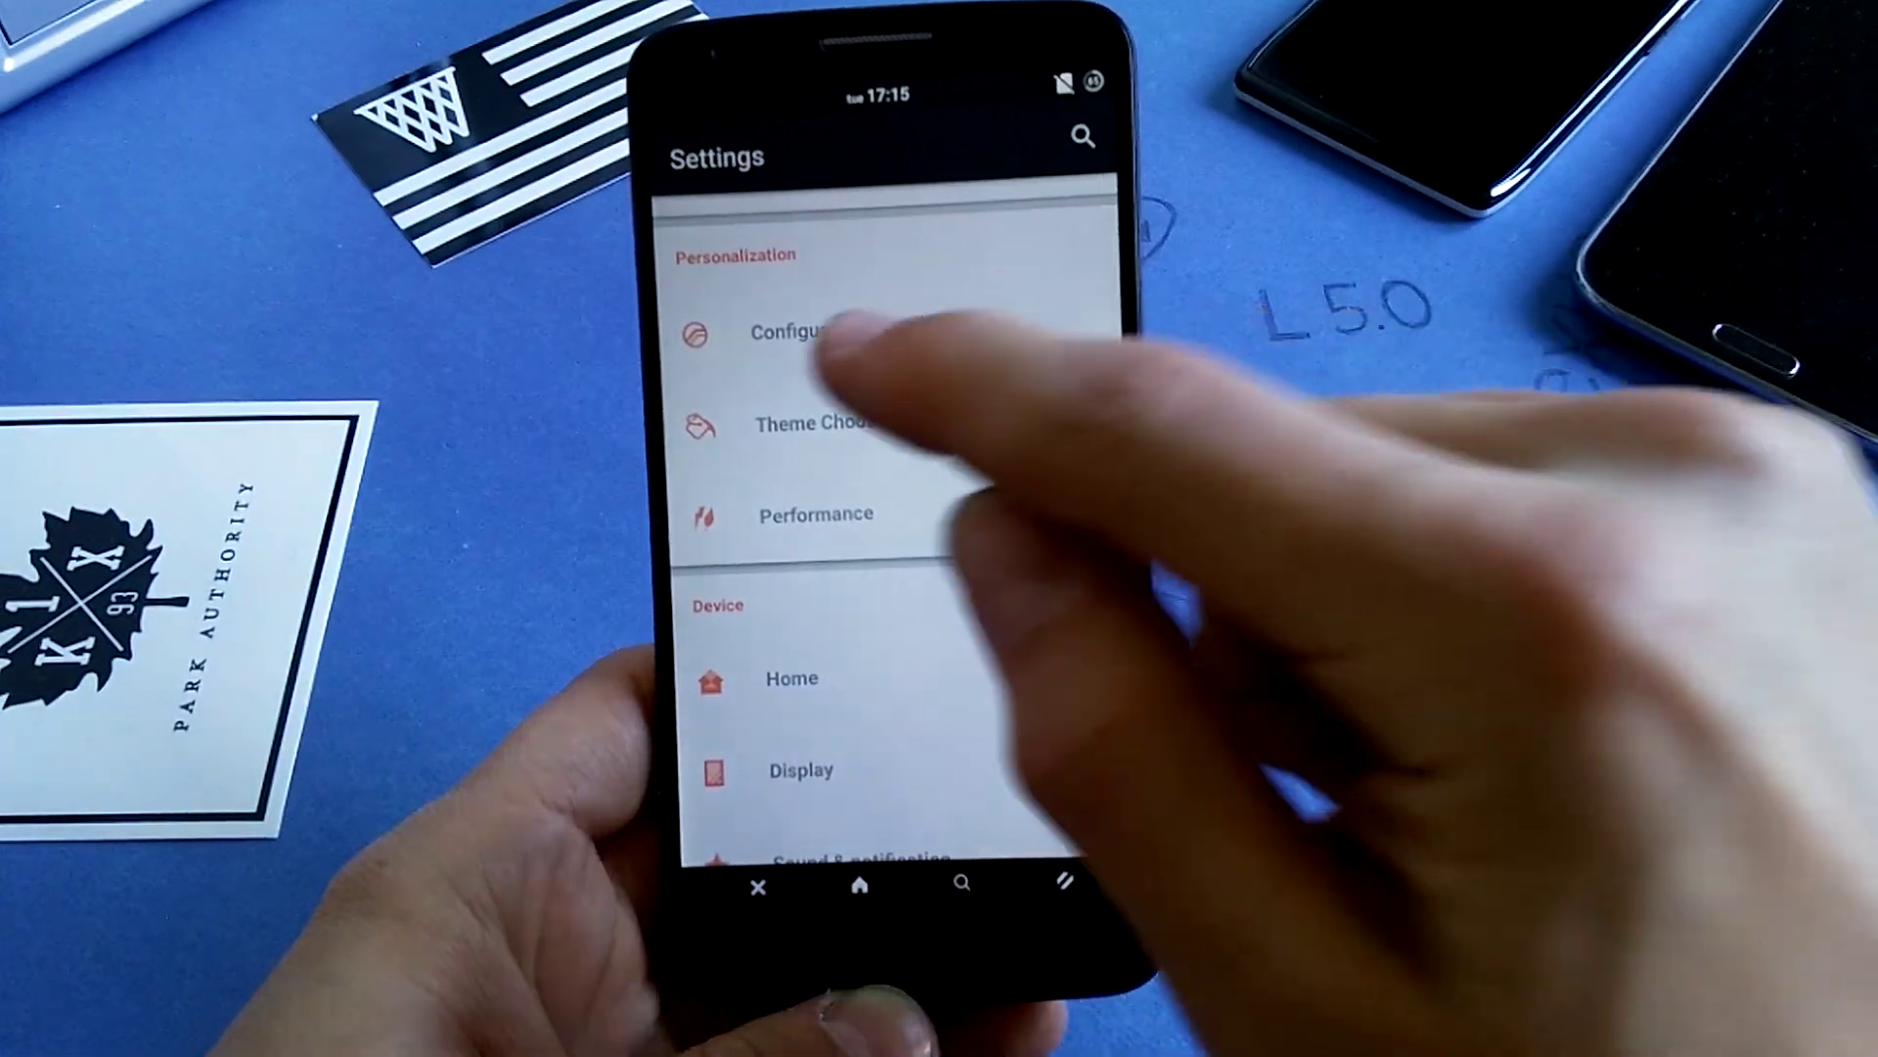
left_click(814, 330)
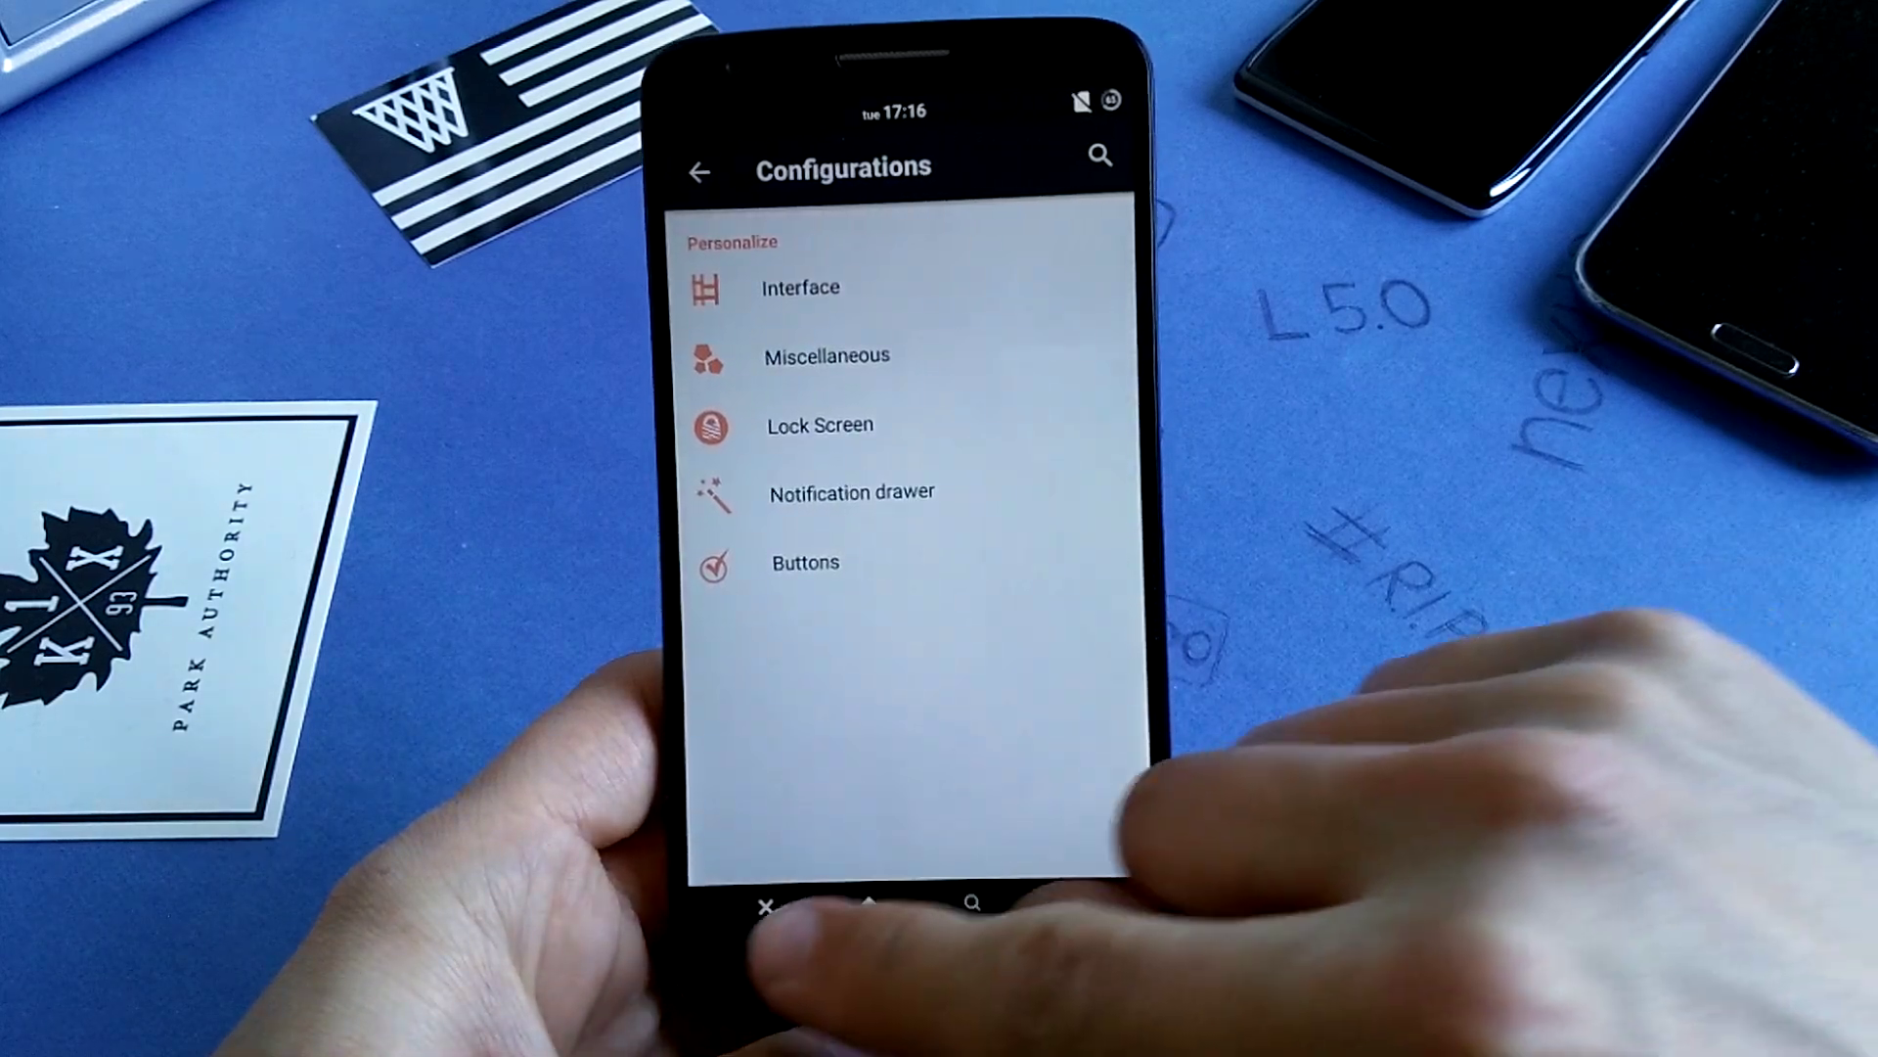
left_click(765, 906)
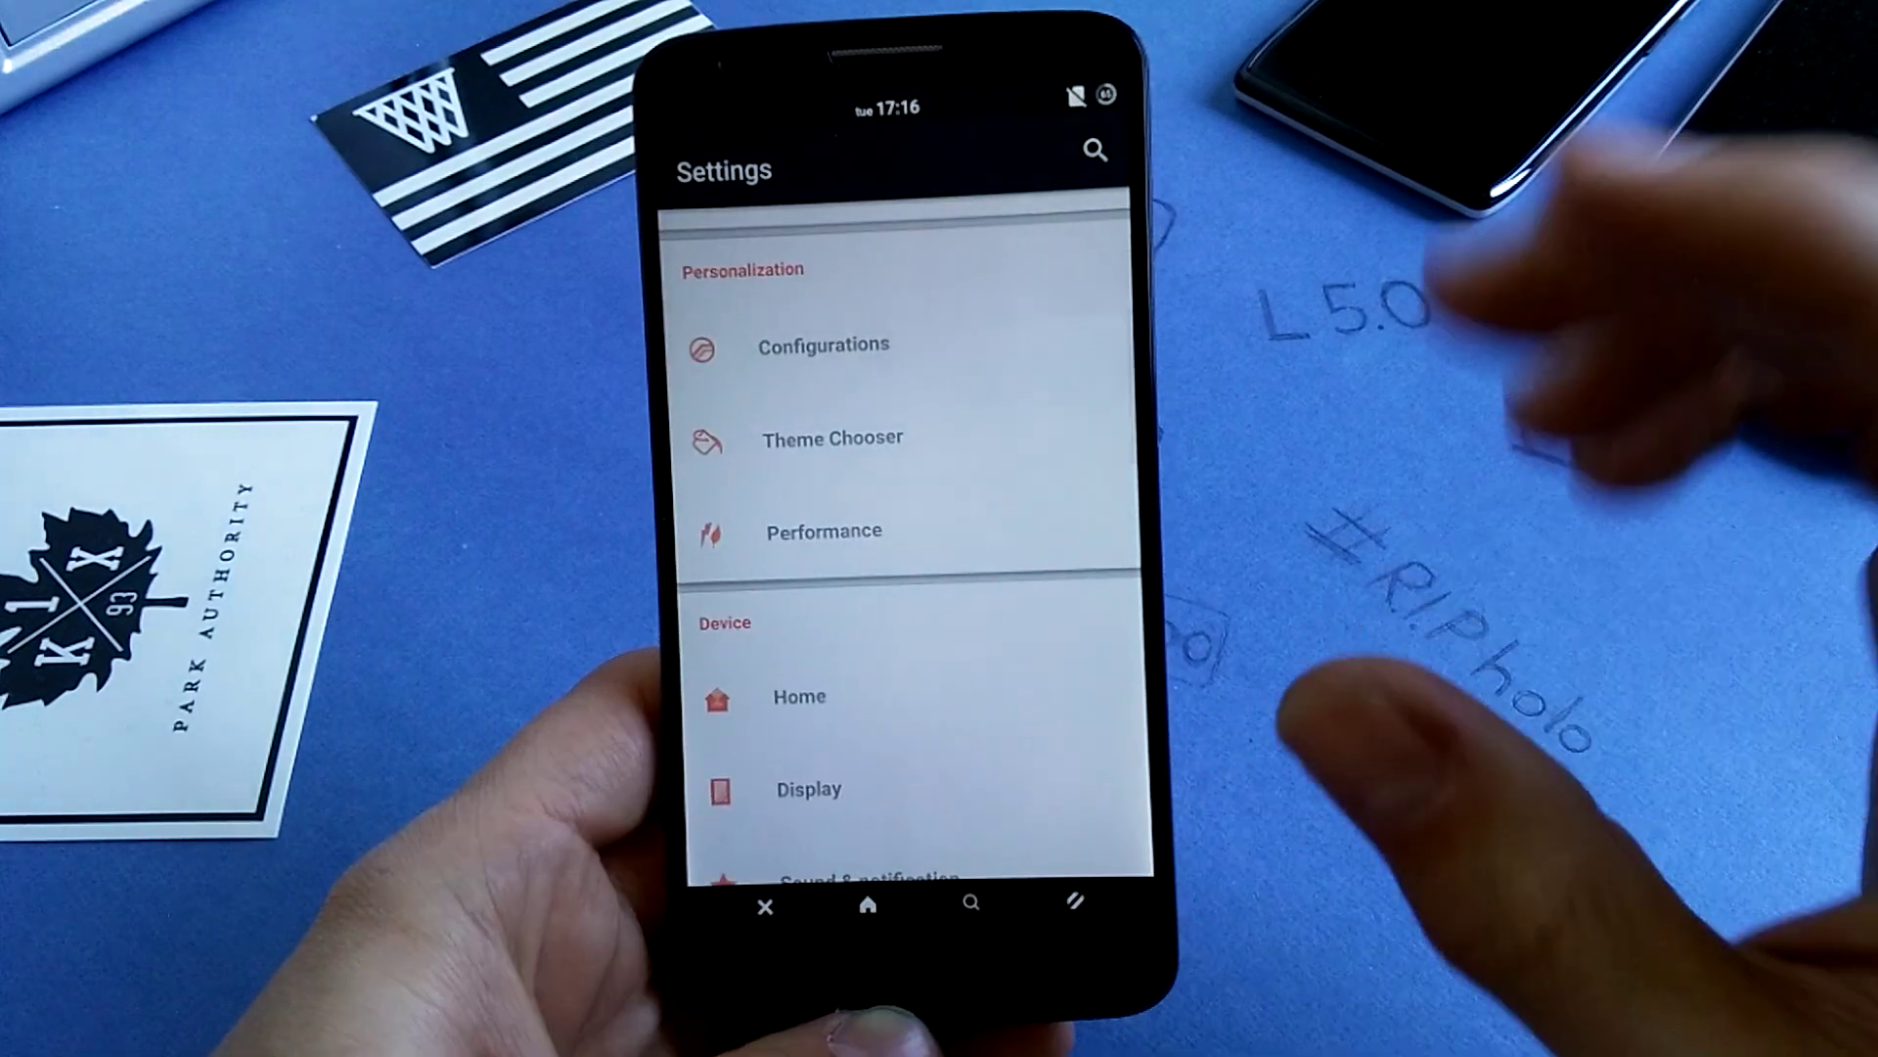